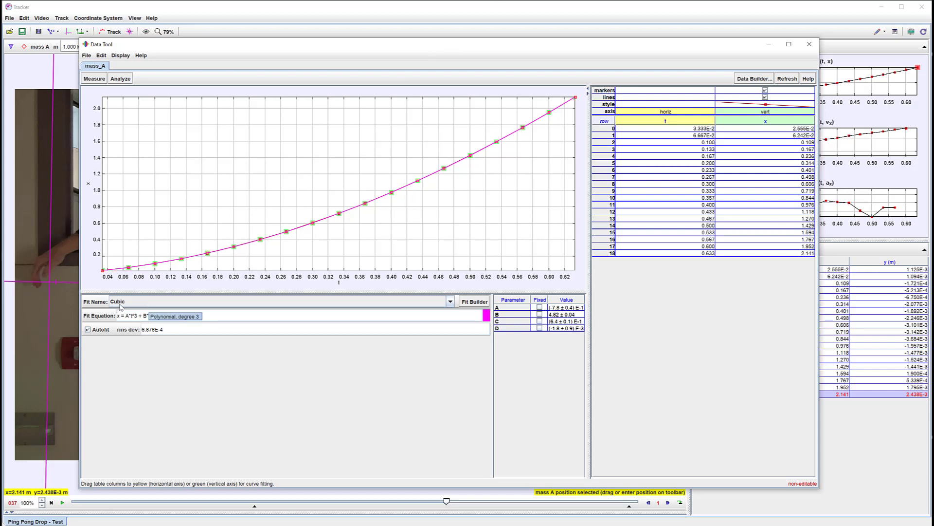
Bring up Tracker's list of curve fits to choose a Cubic fit for x versus t
click(449, 302)
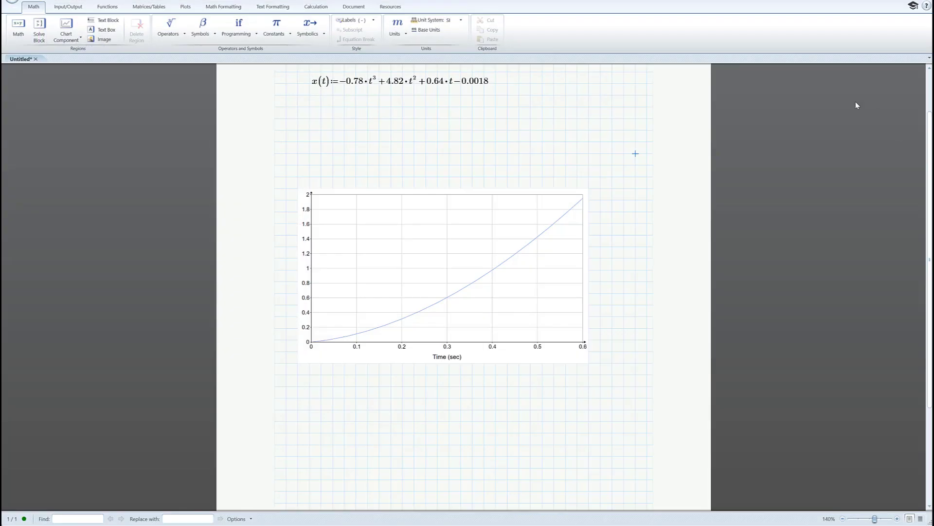
scroll(854, 106, up, 1)
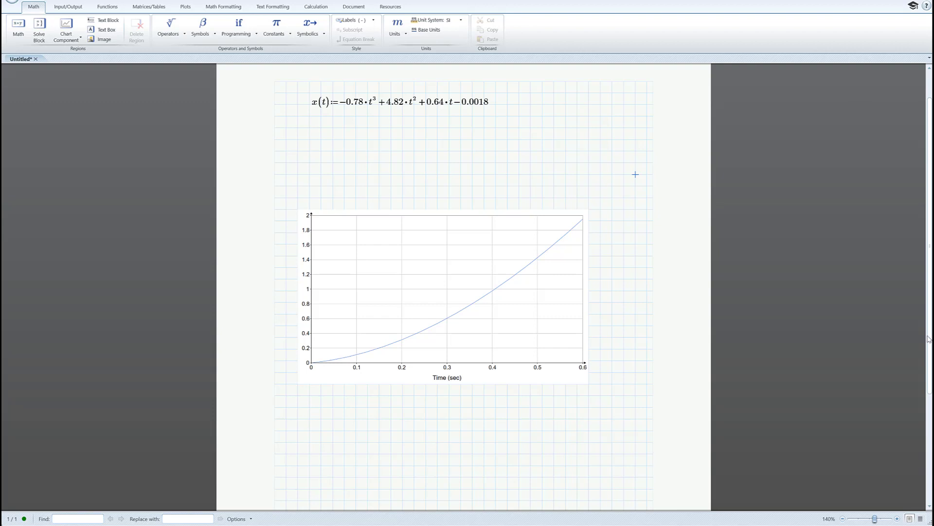
Zoom the Mathcad worksheet in to 145% to view x(t) and its plot
click(897, 518)
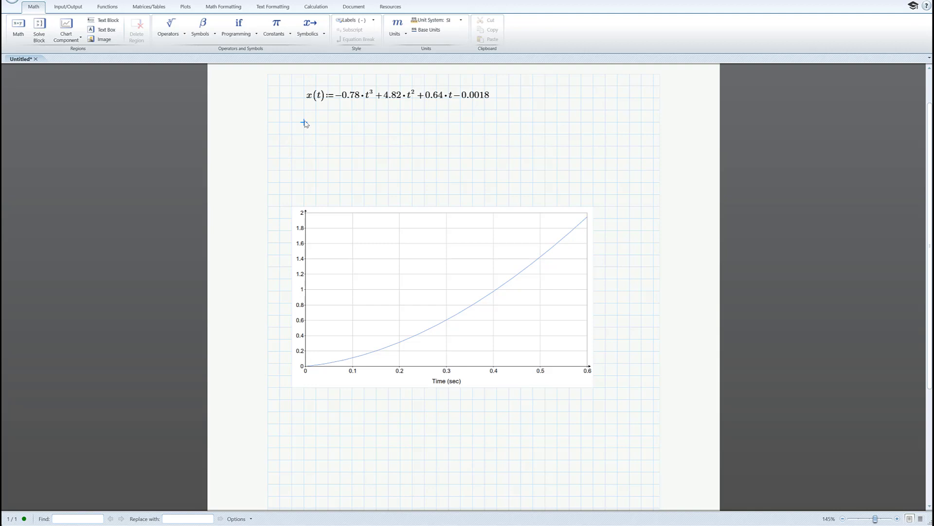
text(v(t))
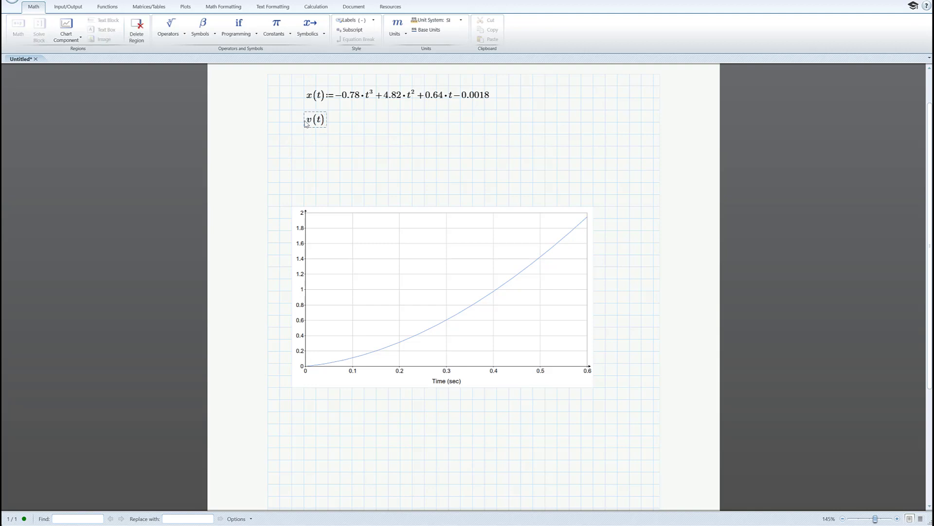
text(:=)
Define v(t) as the derivative of x(t), evaluating symbolically to −2.34t²+9.64t+0.64
click(175, 37)
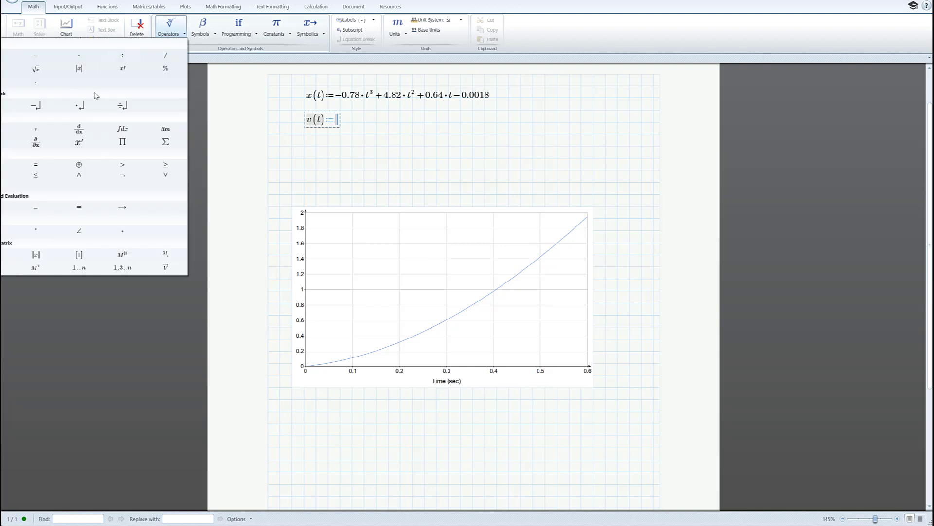
click(78, 129)
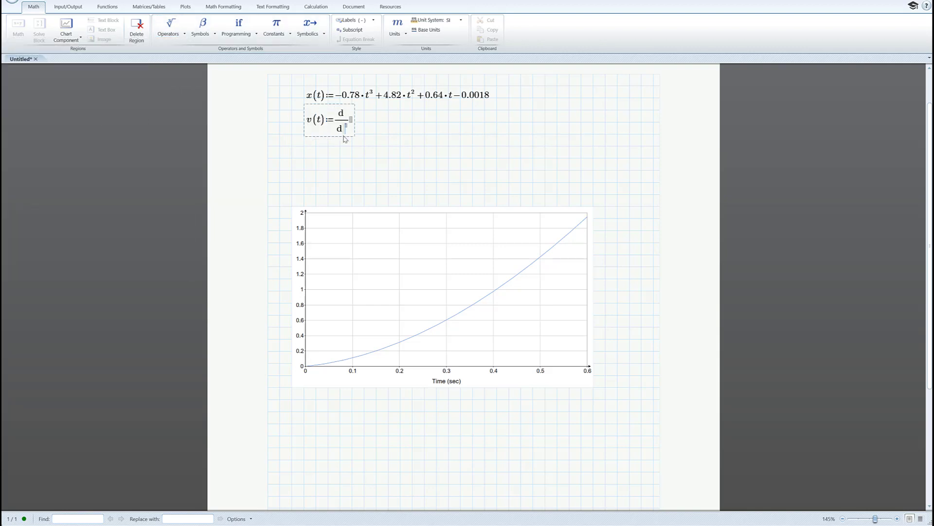
text(t )
text(x(t)
key(ctrl+period)
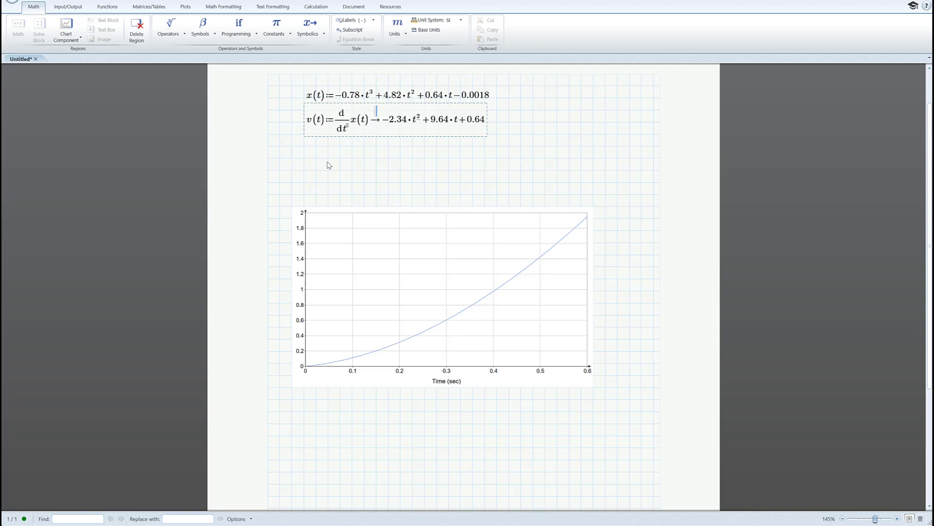
click(328, 161)
Add a(t) below v(t) as the second derivative of x(t), giving −4.68t+9.64
click(306, 160)
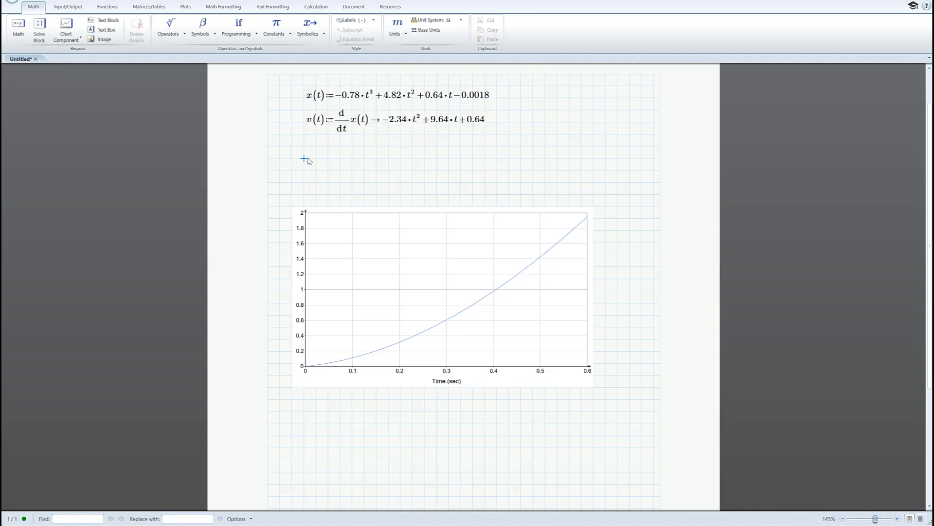
text(a(t))
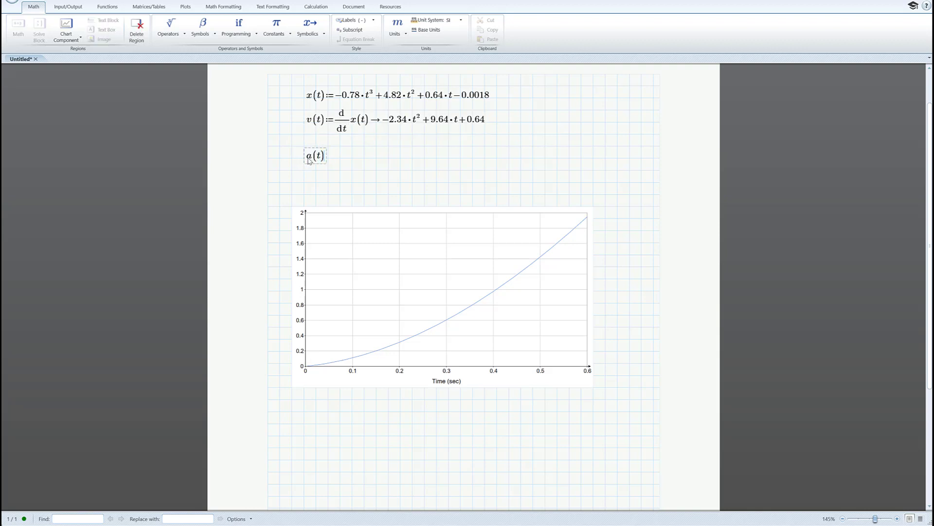
text(:=)
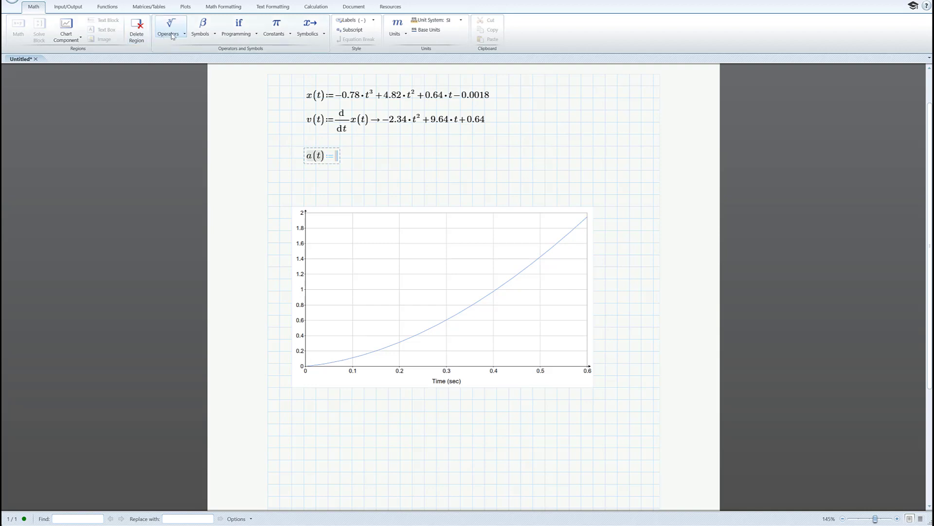
click(170, 35)
click(80, 131)
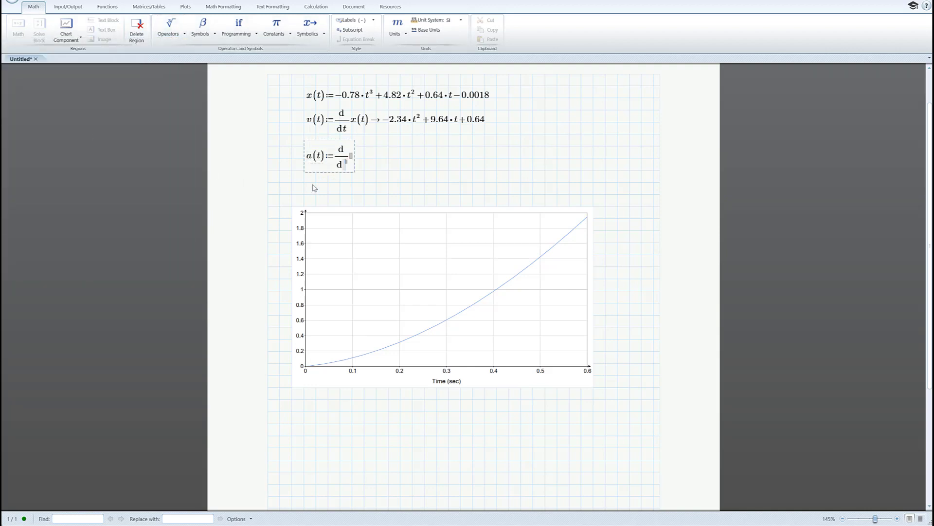
text(t)
text(^2 x)
text((t))
key(ctrl+period)
click(328, 183)
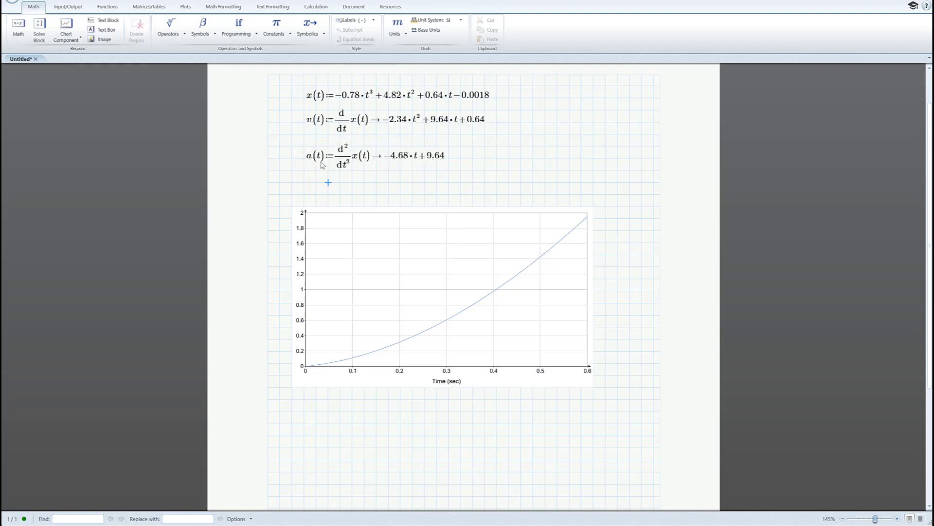
click(312, 148)
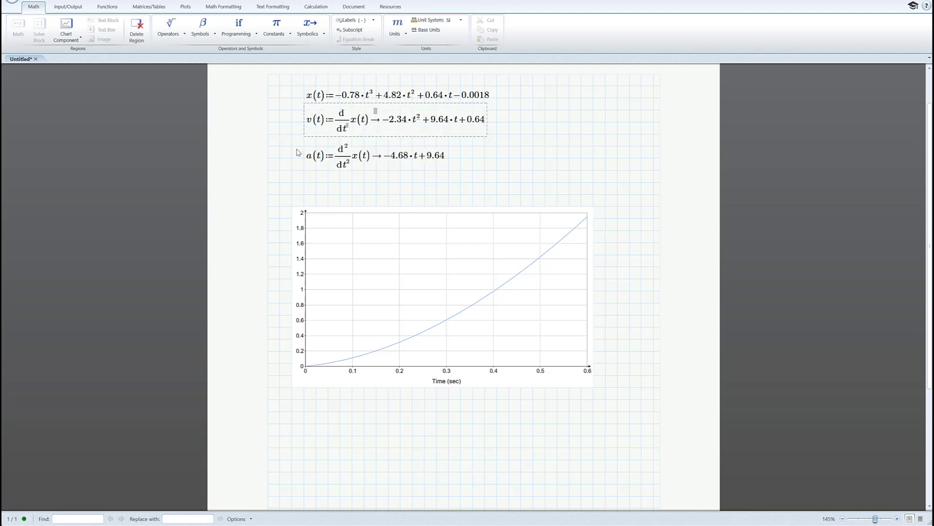
click(307, 155)
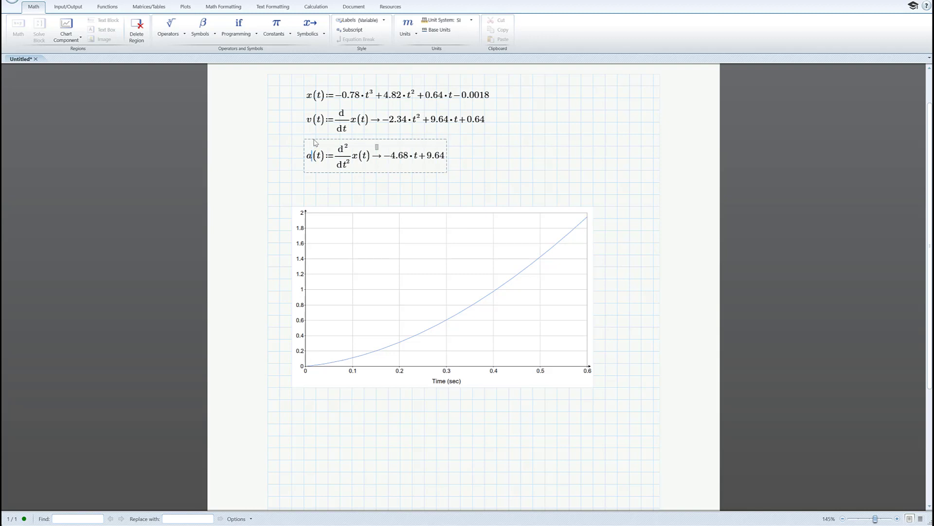
click(313, 139)
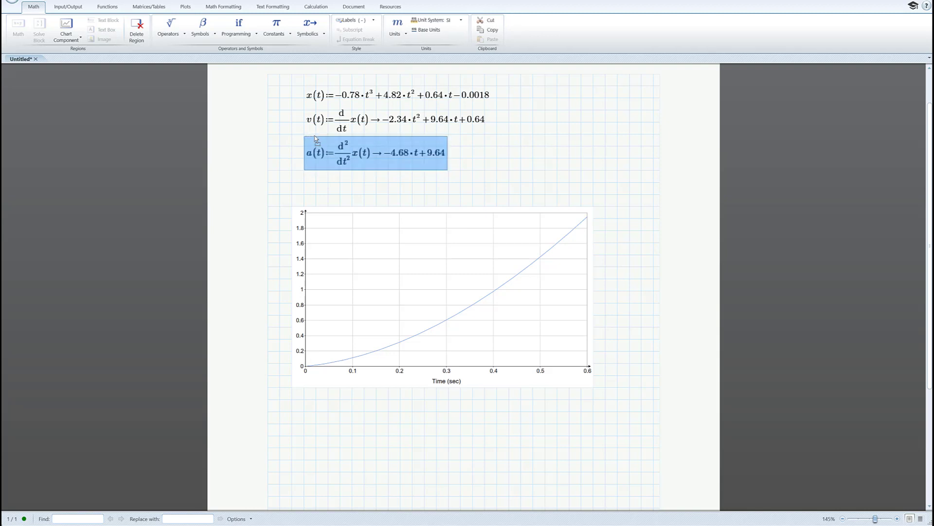
click(280, 147)
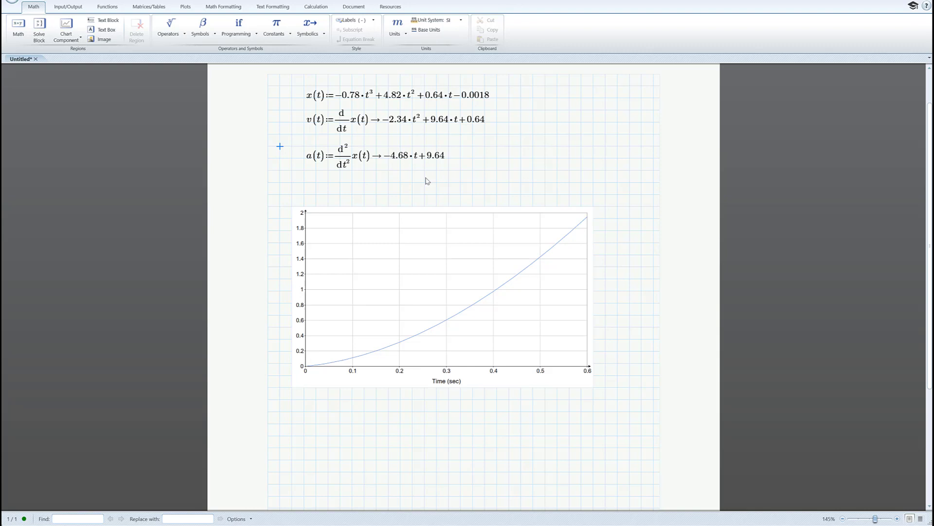
Change the chart's Y1 input from x(t) to a(t)
click(396, 222)
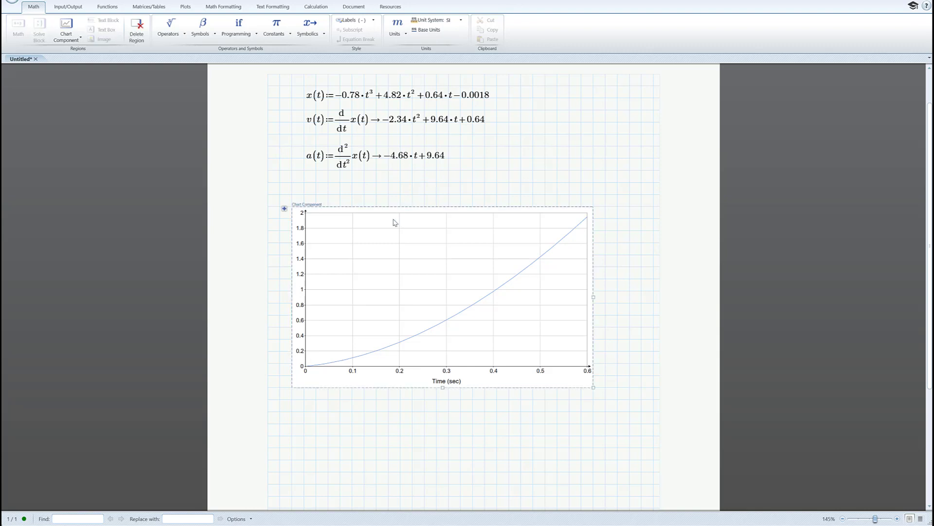
click(284, 209)
click(284, 209)
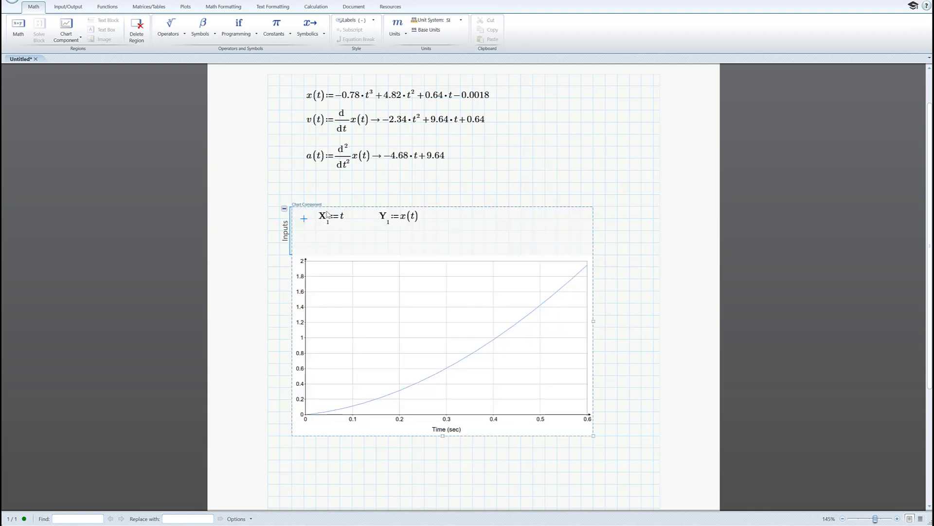
click(406, 220)
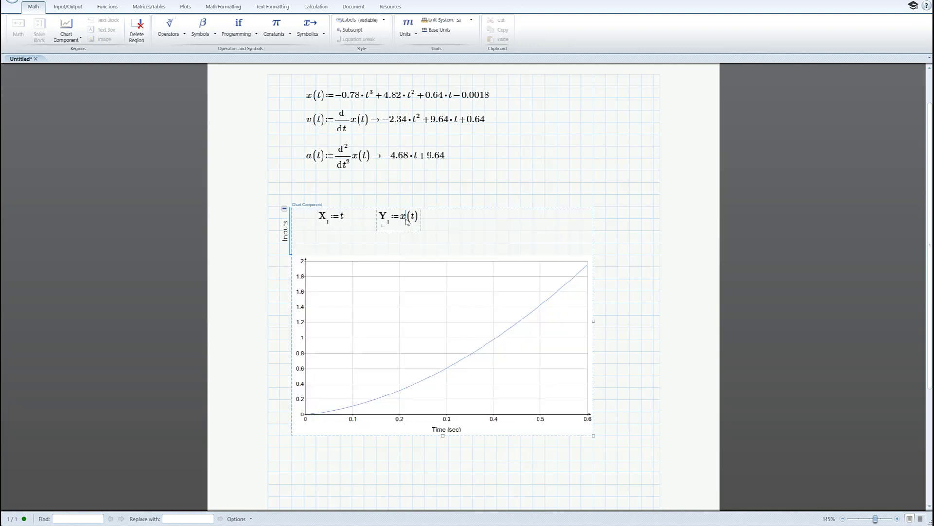
key(BackSpace)
text(a)
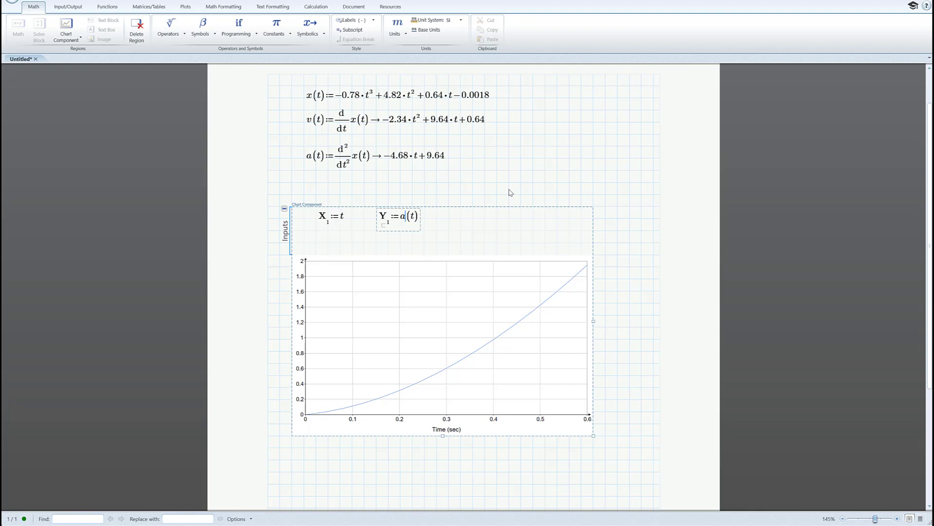
click(510, 193)
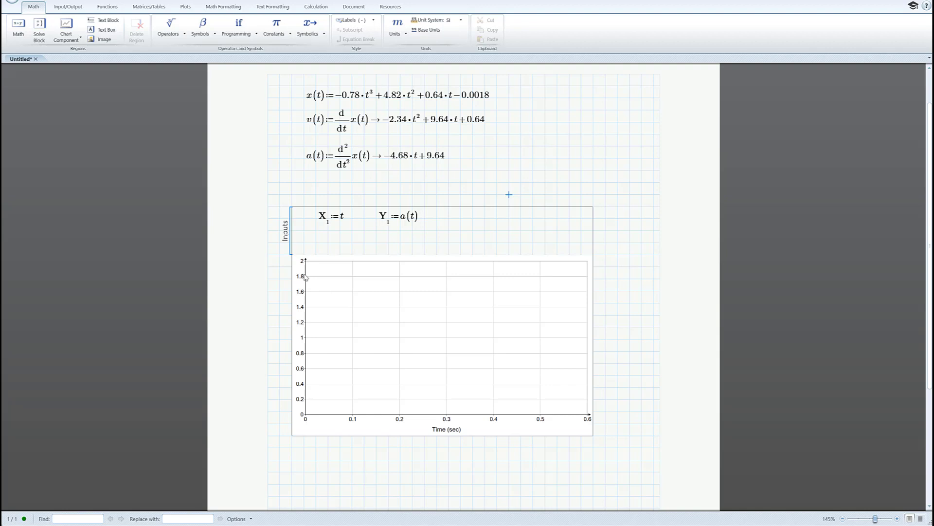
Set the chart's vertical axis maximum to 10 in the chart editor
click(342, 303)
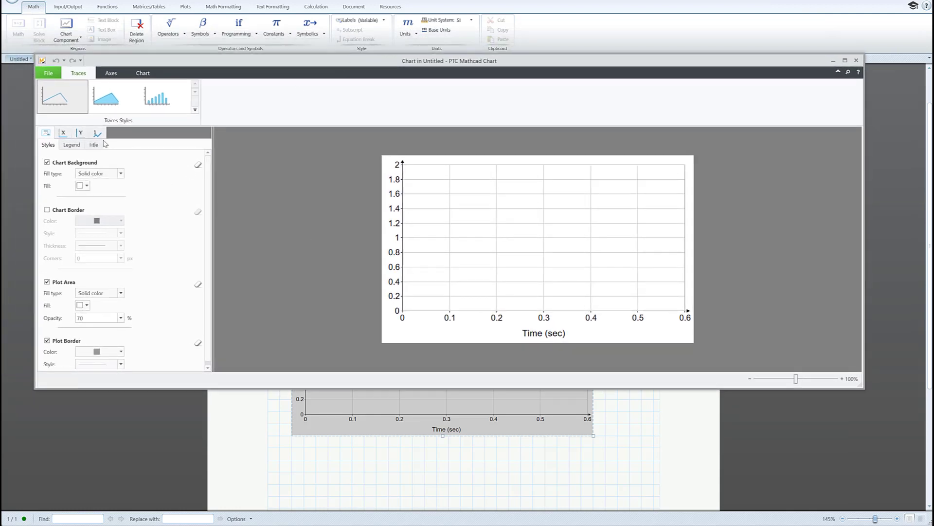
click(80, 133)
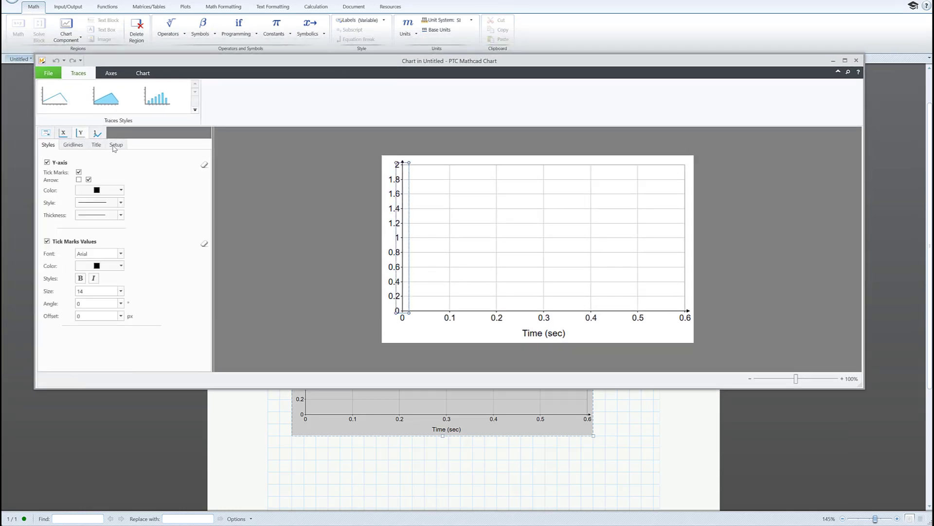
click(116, 145)
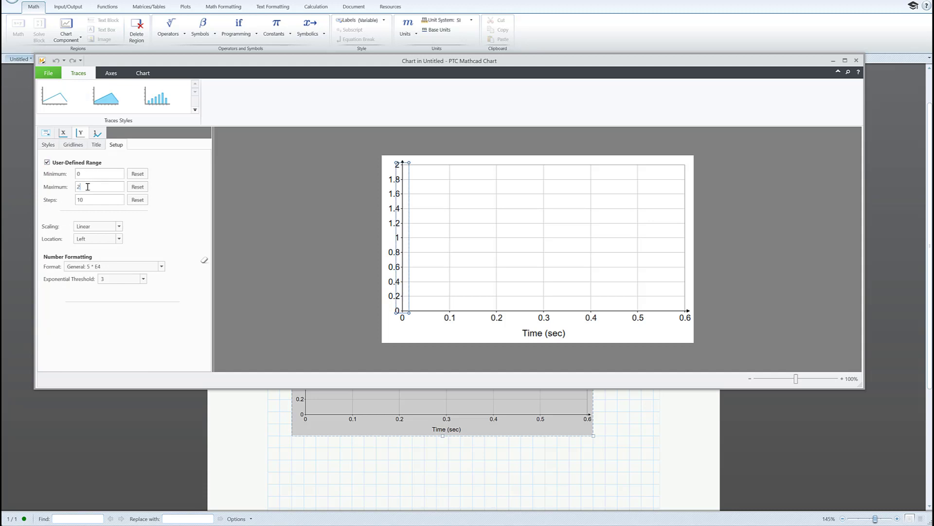
key(BackSpace)
text(10)
key(Return)
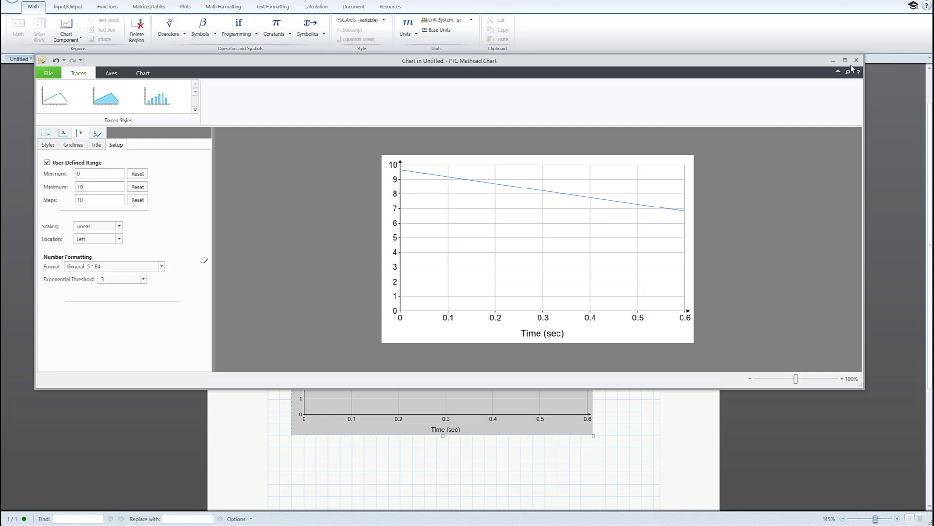
click(856, 62)
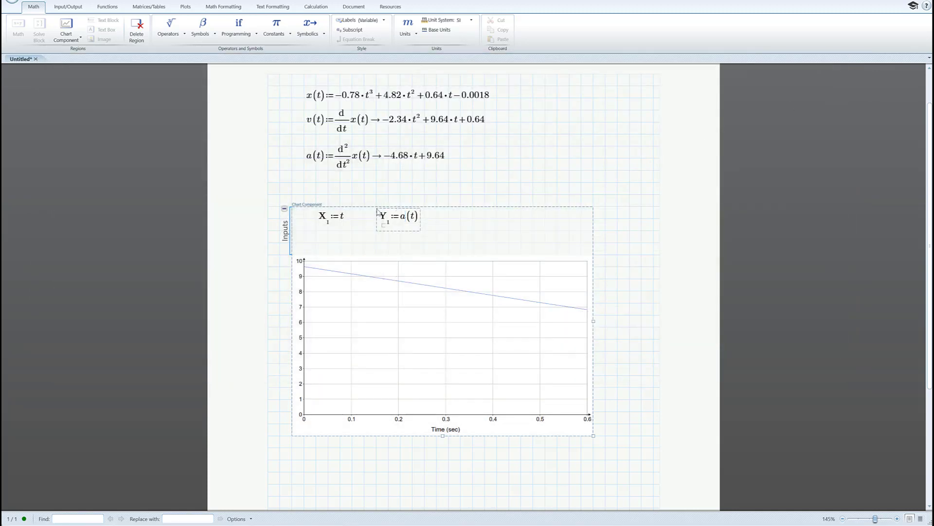
Collapse the chart's Inputs panel and deselect the chart
click(284, 209)
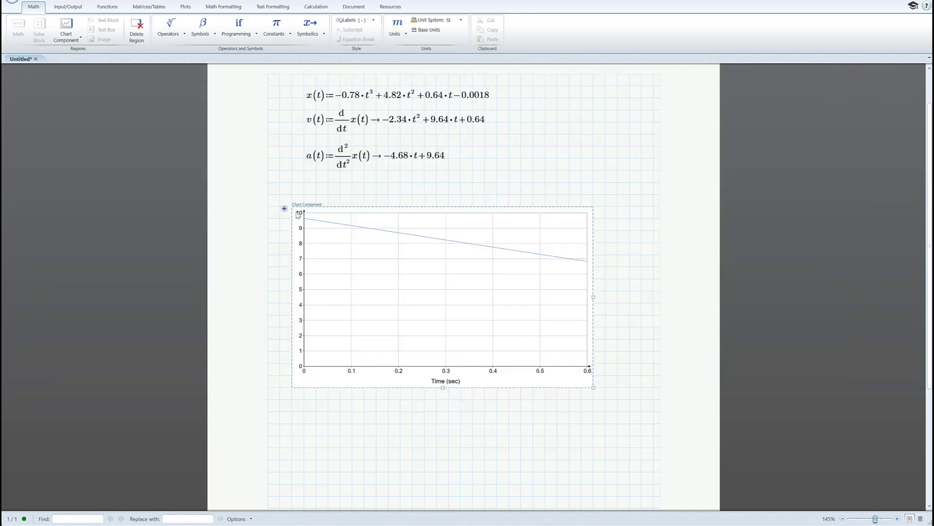
click(615, 182)
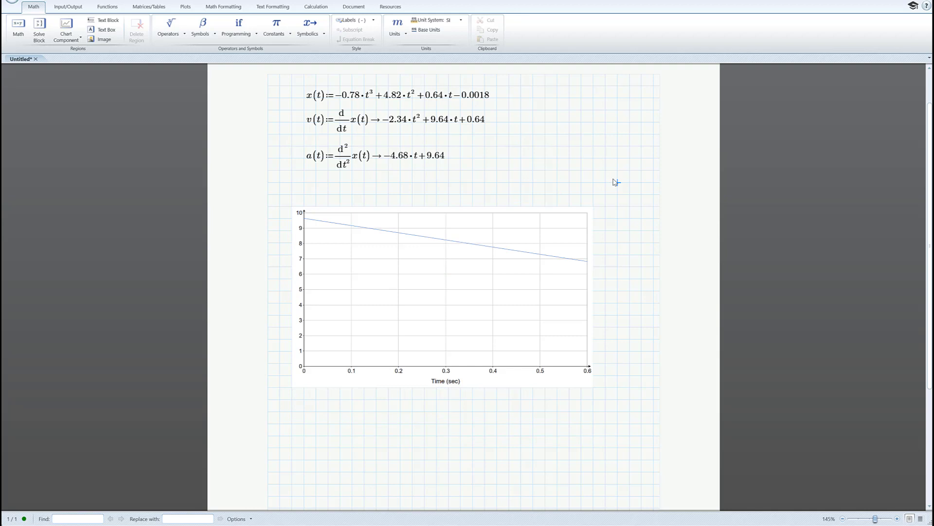